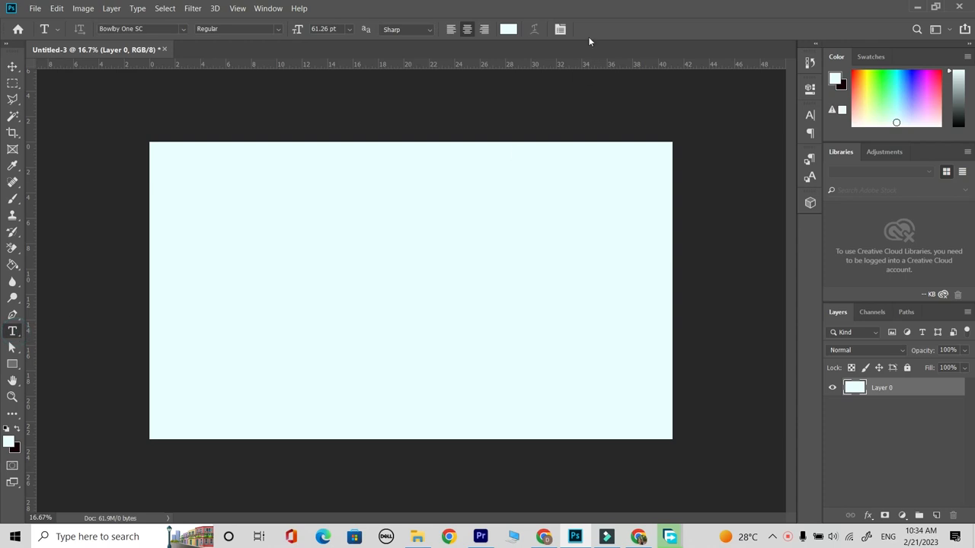
Set the text colour to red #eb353f and add the text DESIGN on the canvas.
{"action": "left_click", "coordinate": [507, 30]}
{"action": "type", "text": "ebff00"}
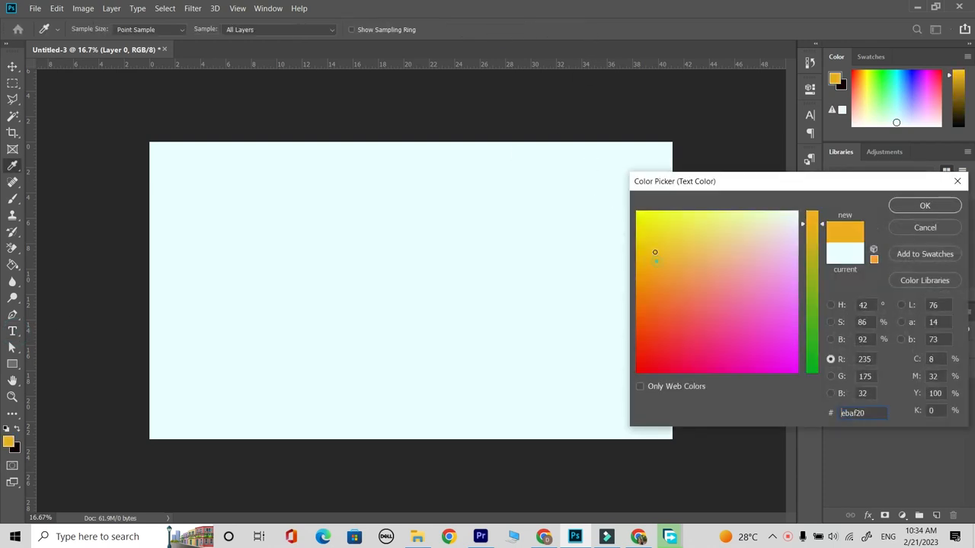
{"action": "mouse_move", "coordinate": [634, 204]}
{"action": "left_mouse_down"}
{"action": "mouse_move", "coordinate": [670, 322]}
{"action": "mouse_move", "coordinate": [710, 339]}
{"action": "mouse_move", "coordinate": [676, 339]}
{"action": "left_mouse_up"}
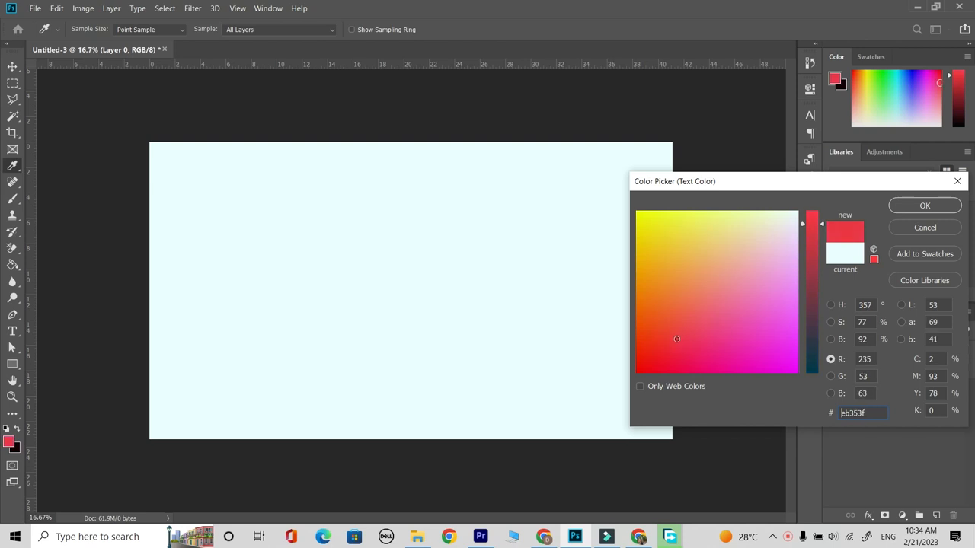
{"action": "left_click", "coordinate": [901, 209]}
{"action": "left_click", "coordinate": [304, 298]}
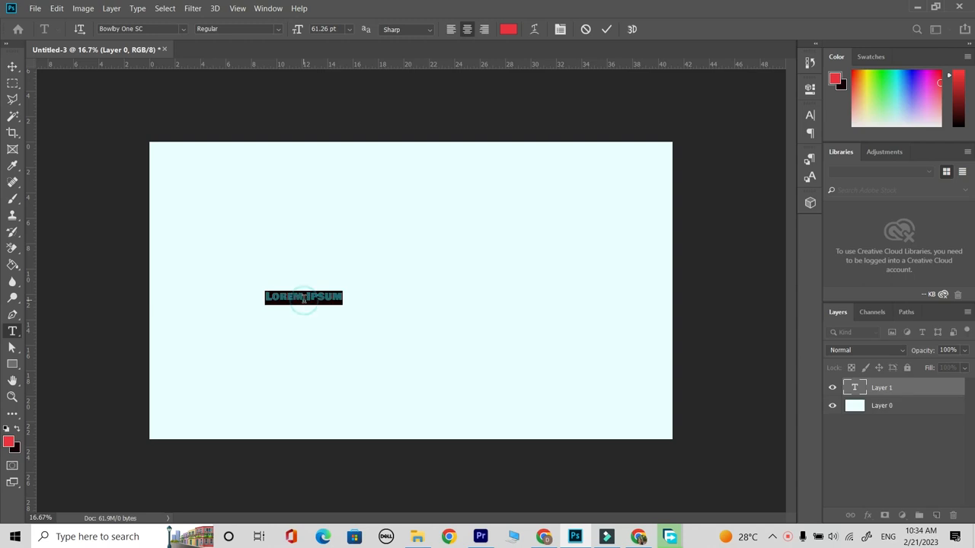
{"action": "type", "text": "DESIGN"}
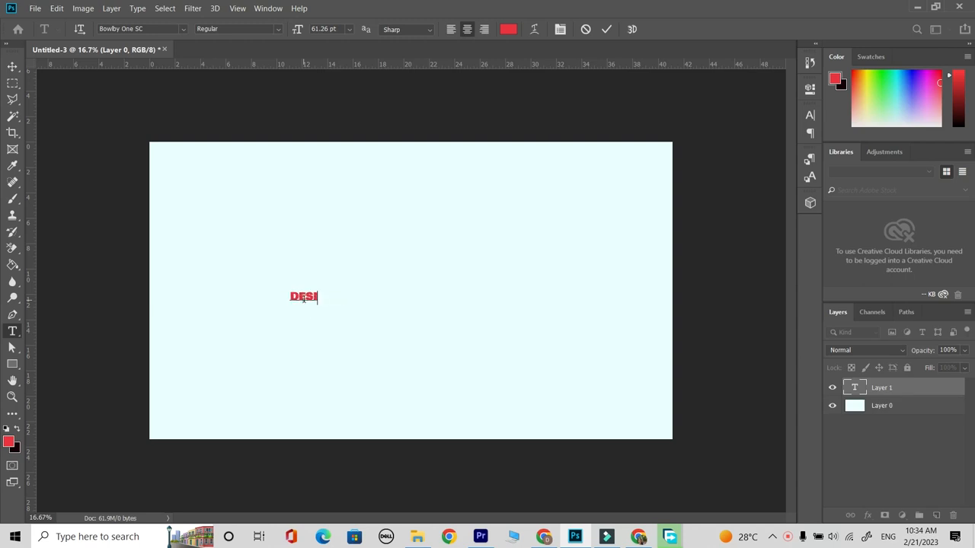
Scale the DESIGN text up to about 959% and centre it on the canvas.
{"action": "left_click", "coordinate": [12, 67]}
{"action": "left_click_drag", "start_coordinate": [301, 298], "coordinate": [801, 419]}
{"action": "key", "text": "ctrl+t"}
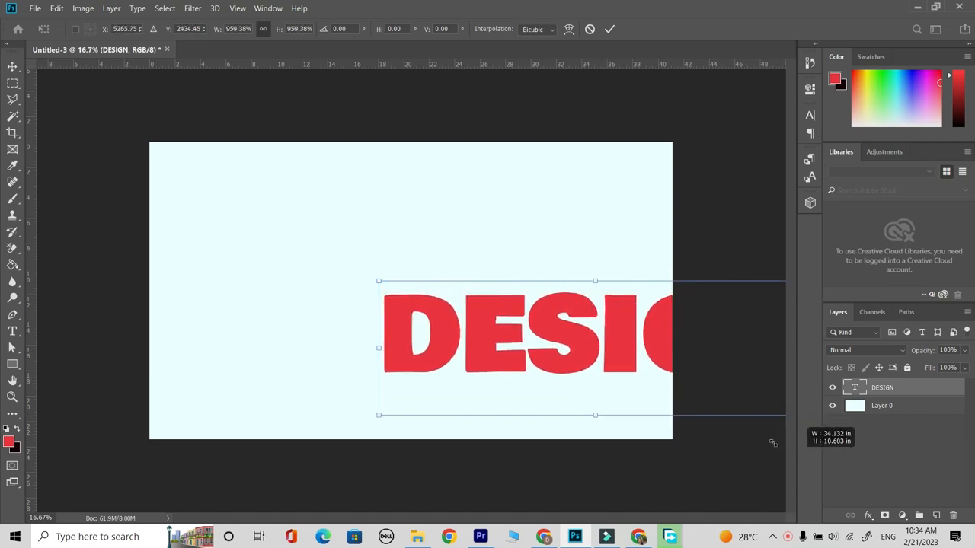
{"action": "left_click_drag", "start_coordinate": [566, 343], "coordinate": [389, 298]}
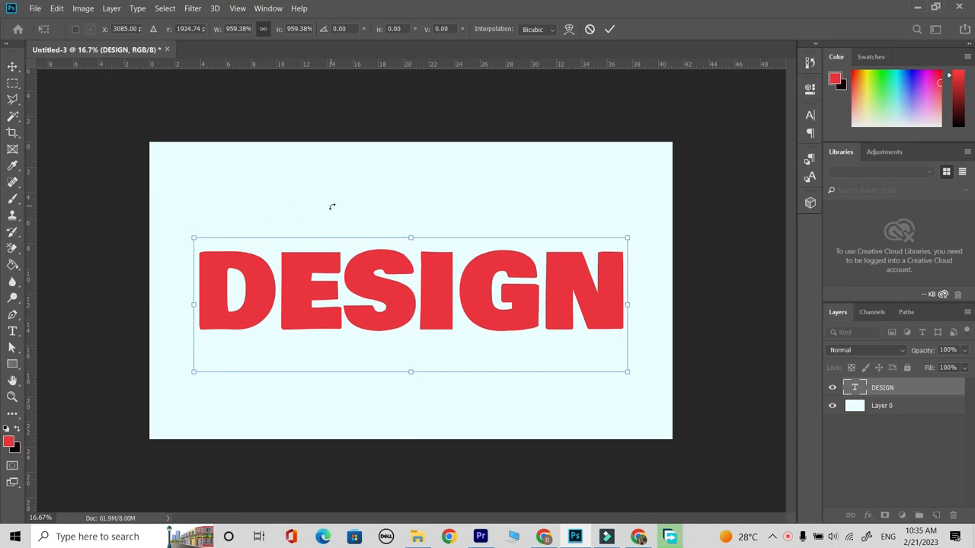
{"action": "left_click", "coordinate": [13, 68]}
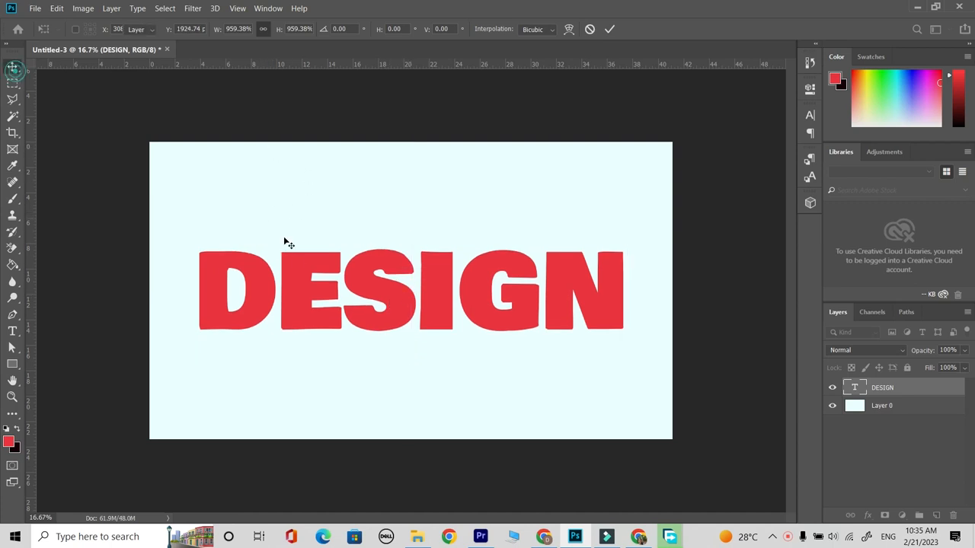
Change the font of the DESIGN text to Arial Rounded MT Bold.
{"action": "double_click", "coordinate": [306, 295]}
{"action": "left_click", "coordinate": [184, 29]}
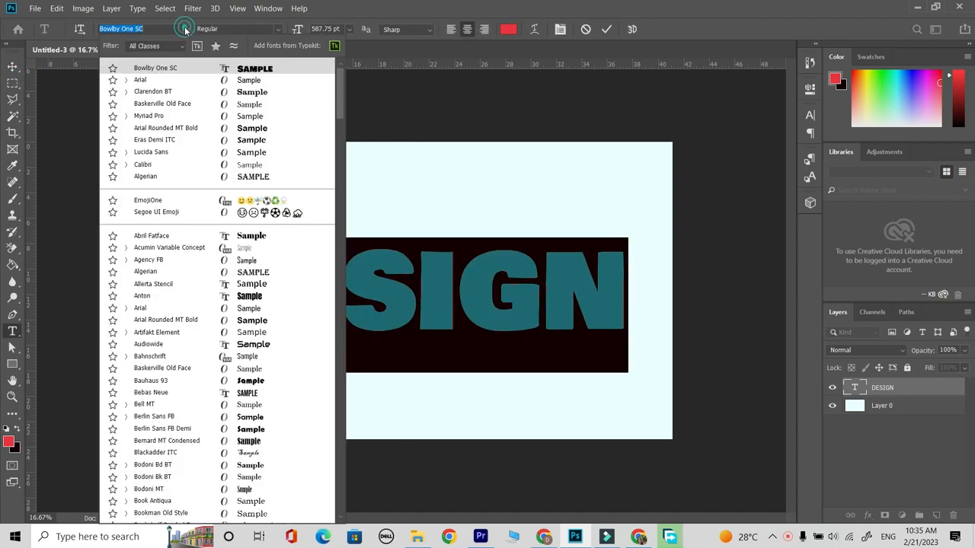
{"action": "left_click", "coordinate": [173, 130]}
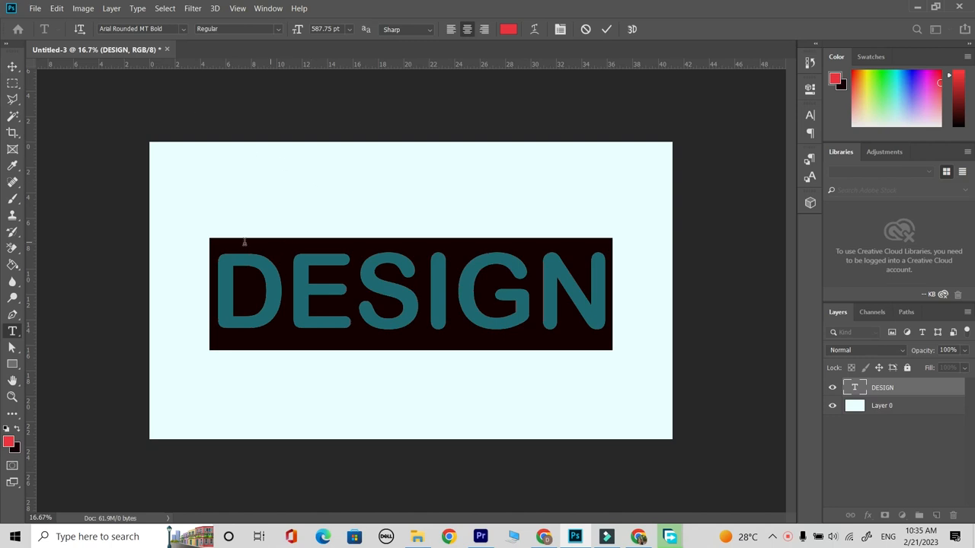
{"action": "left_click", "coordinate": [13, 83]}
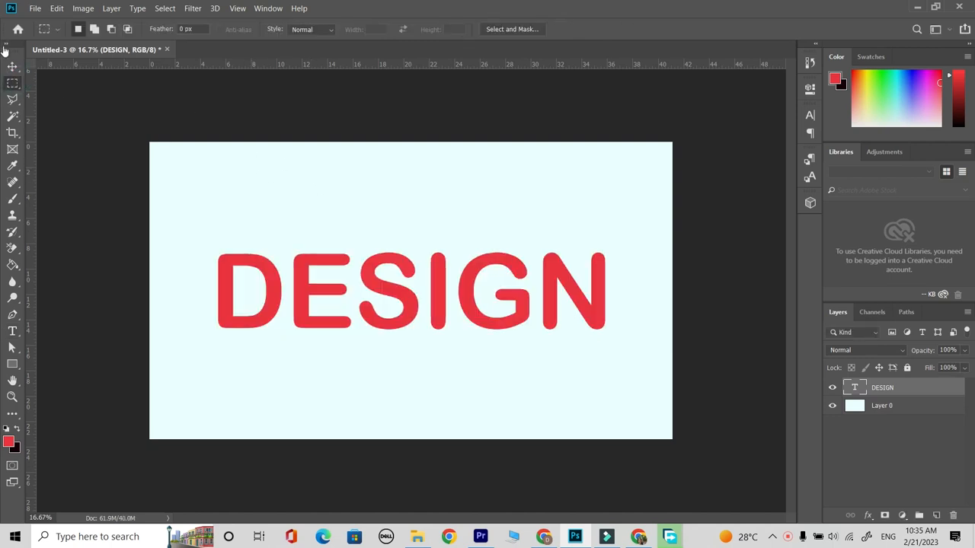
Enlarge the DESIGN text slightly with a free transform and re-centre it on the canvas.
{"action": "left_click", "coordinate": [13, 67]}
{"action": "left_click_drag", "start_coordinate": [418, 306], "coordinate": [419, 311]}
{"action": "key", "text": "ctrl+t"}
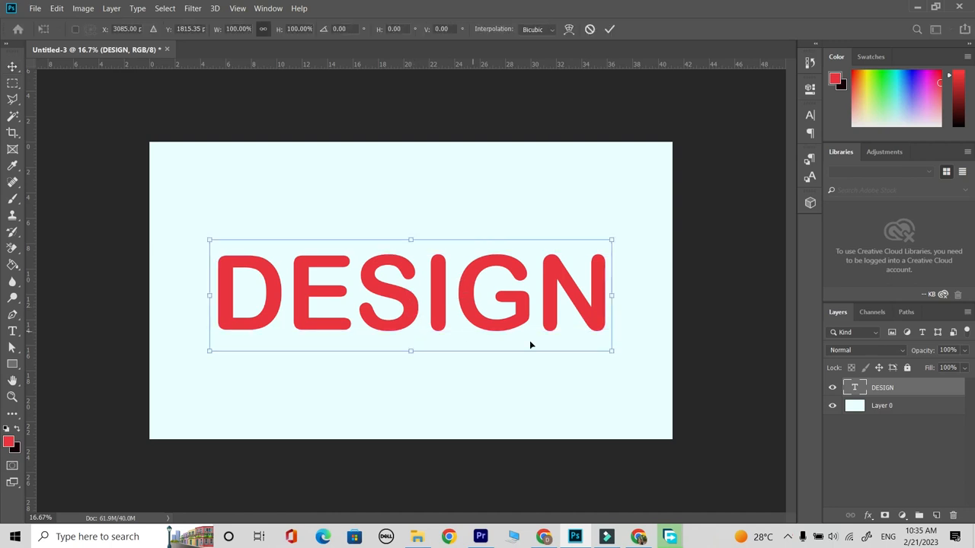
{"action": "left_click_drag", "start_coordinate": [612, 353], "coordinate": [659, 374]}
{"action": "left_click_drag", "start_coordinate": [593, 314], "coordinate": [561, 313]}
{"action": "left_click", "coordinate": [12, 66]}
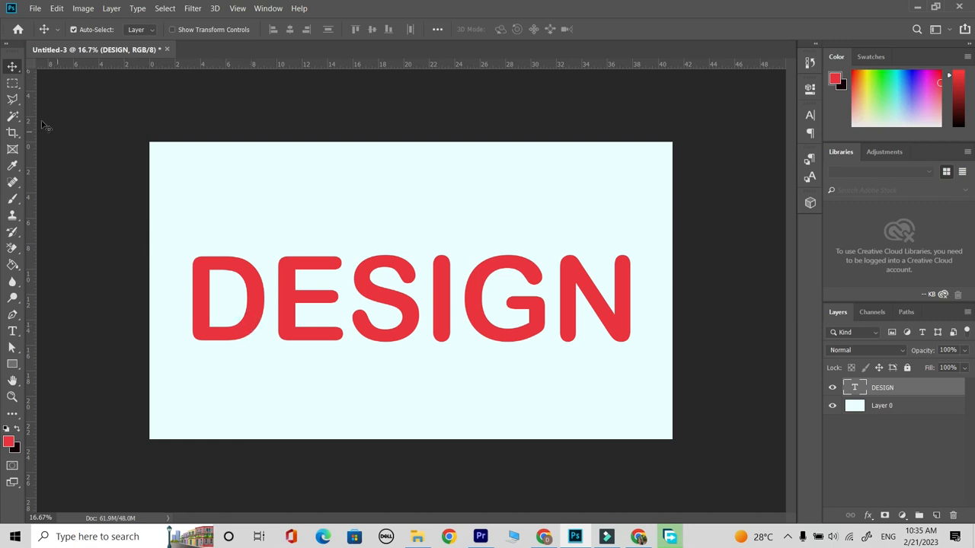
Select the upper half of DESIGN with the Polygonal Lasso, using a slanted lower edge, and add a layer mask from that selection.
{"action": "left_click", "coordinate": [12, 99]}
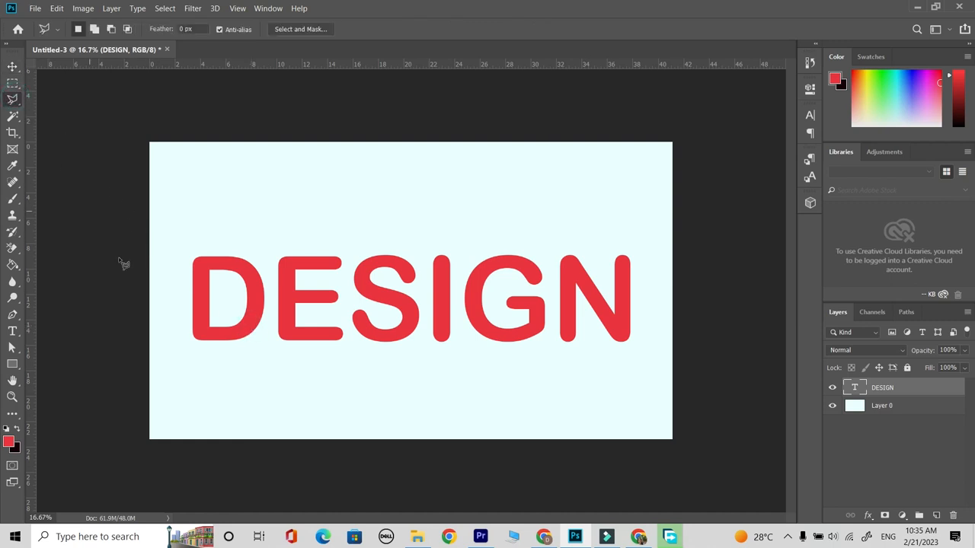
{"action": "left_click", "coordinate": [170, 247]}
{"action": "left_click", "coordinate": [171, 310]}
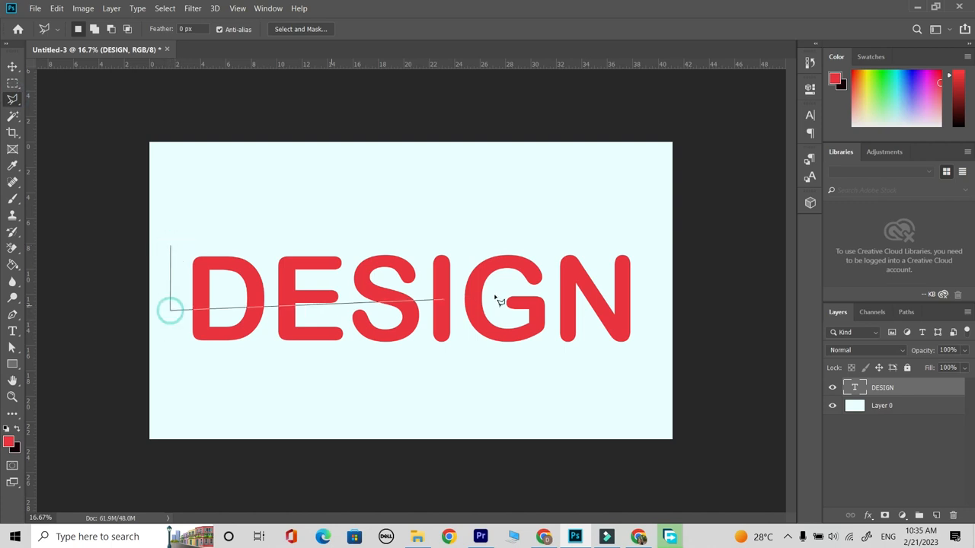
{"action": "left_click", "coordinate": [656, 279]}
{"action": "left_click", "coordinate": [638, 217]}
{"action": "left_click", "coordinate": [172, 246]}
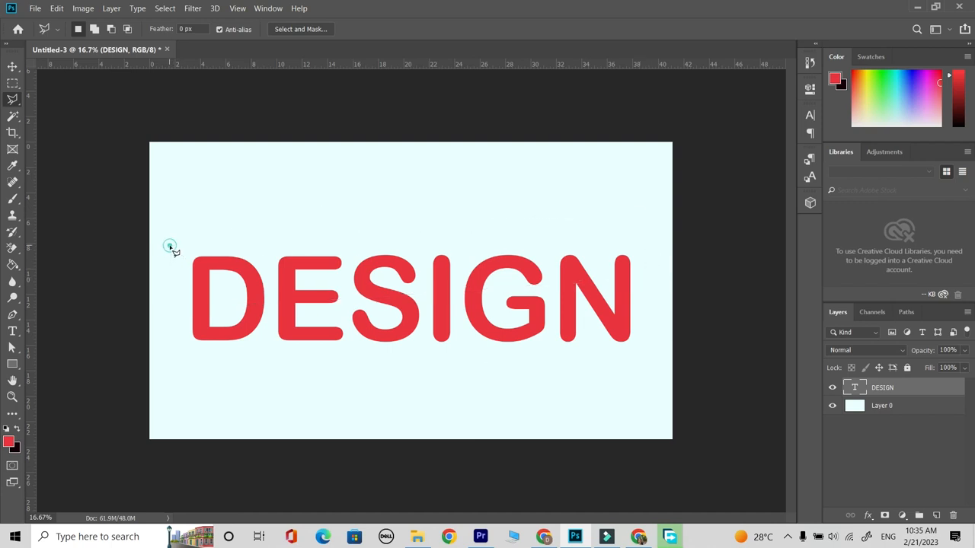
{"action": "left_click", "coordinate": [13, 67]}
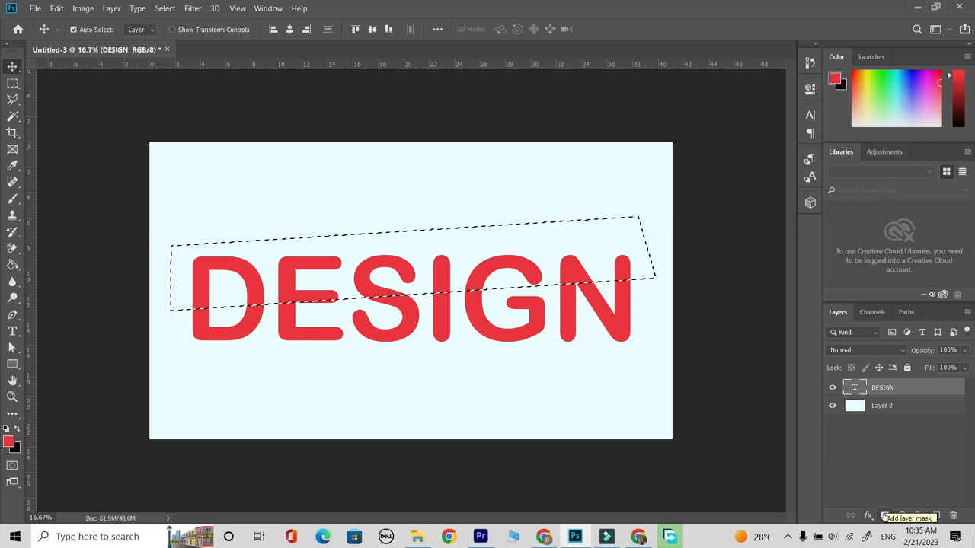
{"action": "left_click", "coordinate": [884, 516]}
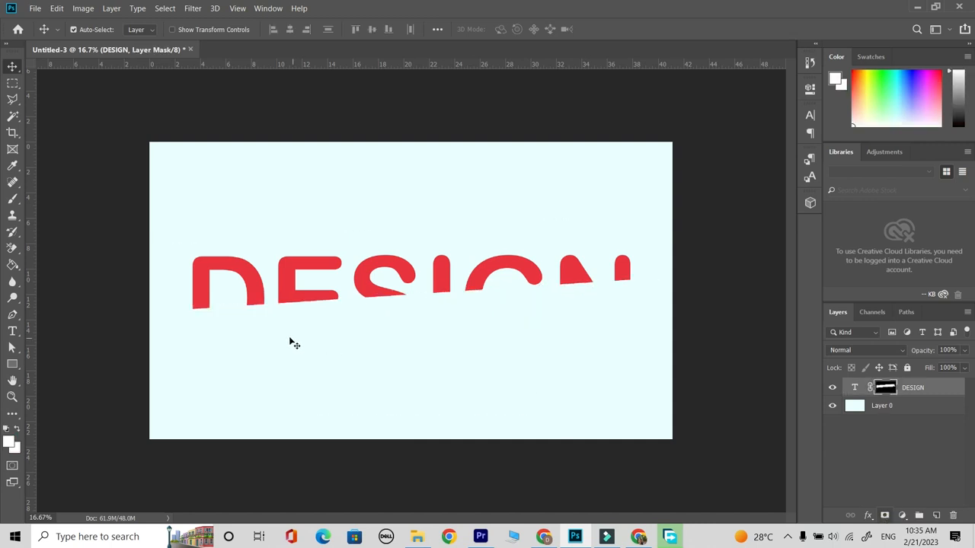
Duplicate the masked DESIGN text layer as DESIGN copy in the same document.
{"action": "right_click", "coordinate": [913, 392]}
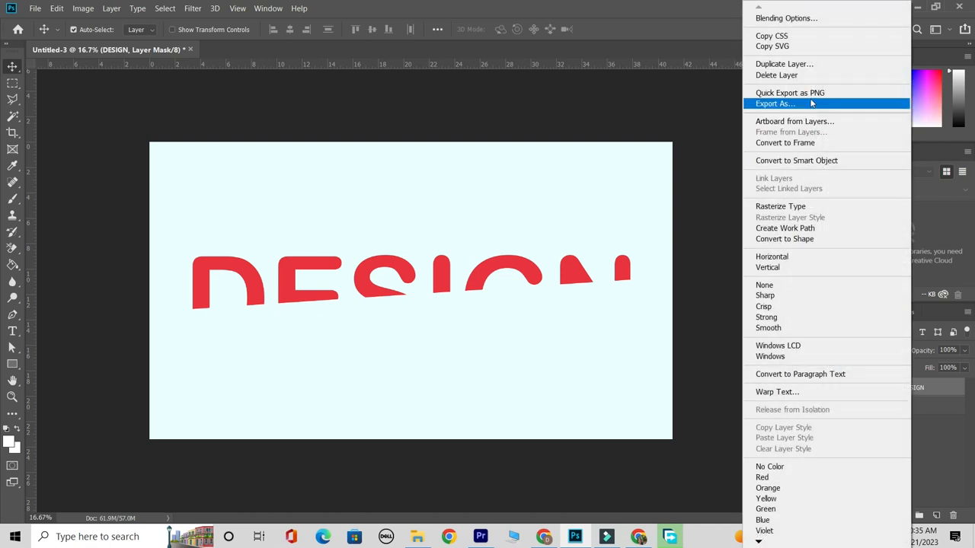
{"action": "left_click", "coordinate": [806, 65]}
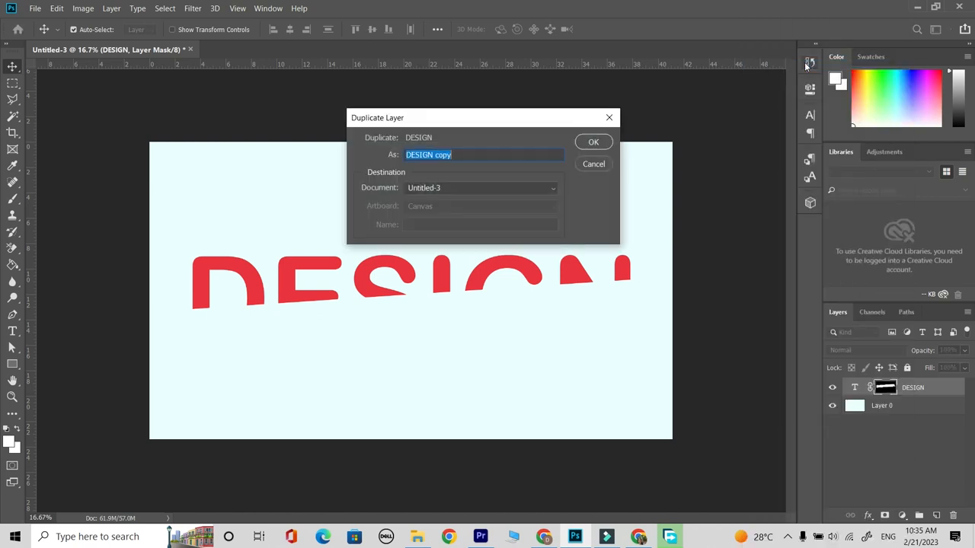
{"action": "left_click", "coordinate": [594, 144]}
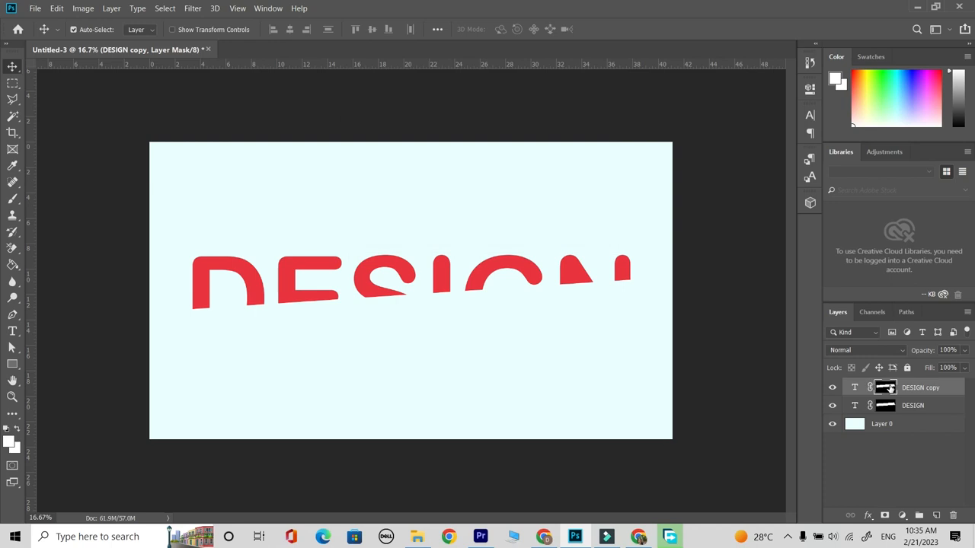
Invert the layer mask of DESIGN copy and shift that lower half of the text slightly down and to the right.
{"action": "left_click", "coordinate": [885, 388]}
{"action": "key", "text": "ctrl+i"}
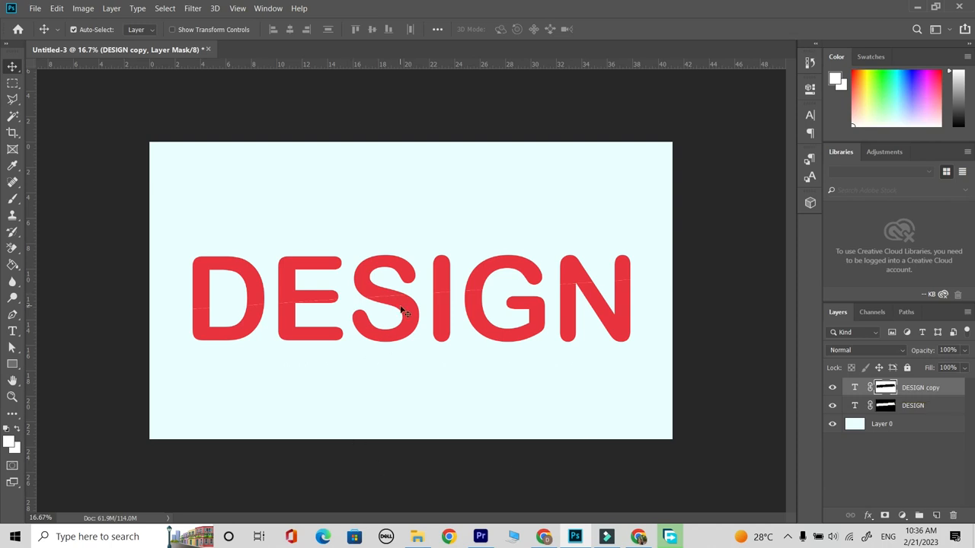
{"action": "left_click_drag", "start_coordinate": [416, 326], "coordinate": [423, 330]}
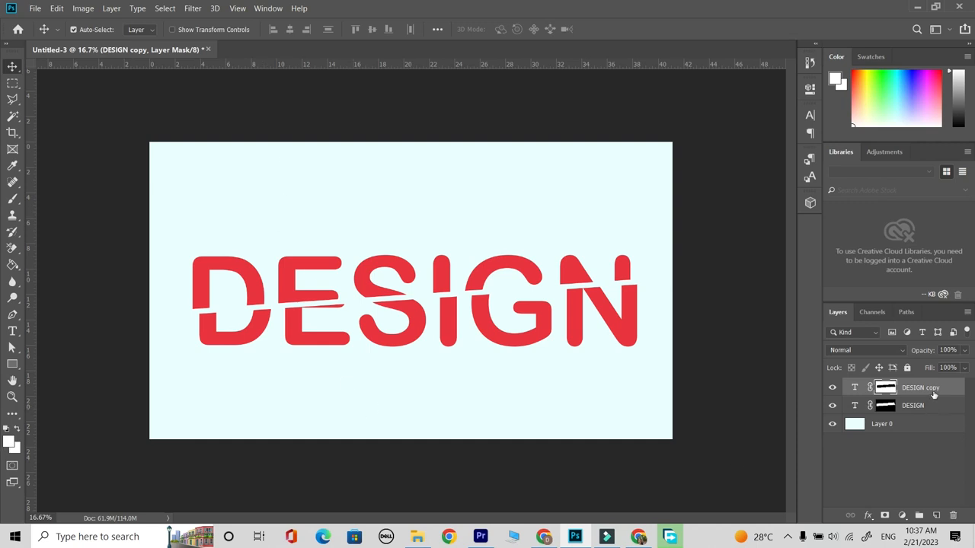
Create a new layer above the text layers and load the DESIGN copy mask as a selection with the new layer active.
{"action": "left_click", "coordinate": [935, 516]}
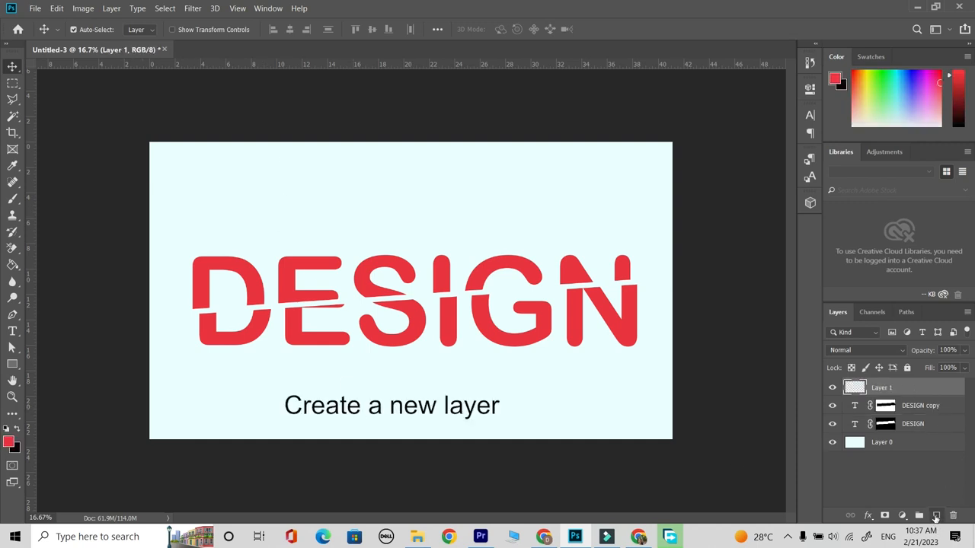
{"action": "left_click", "coordinate": [888, 407]}
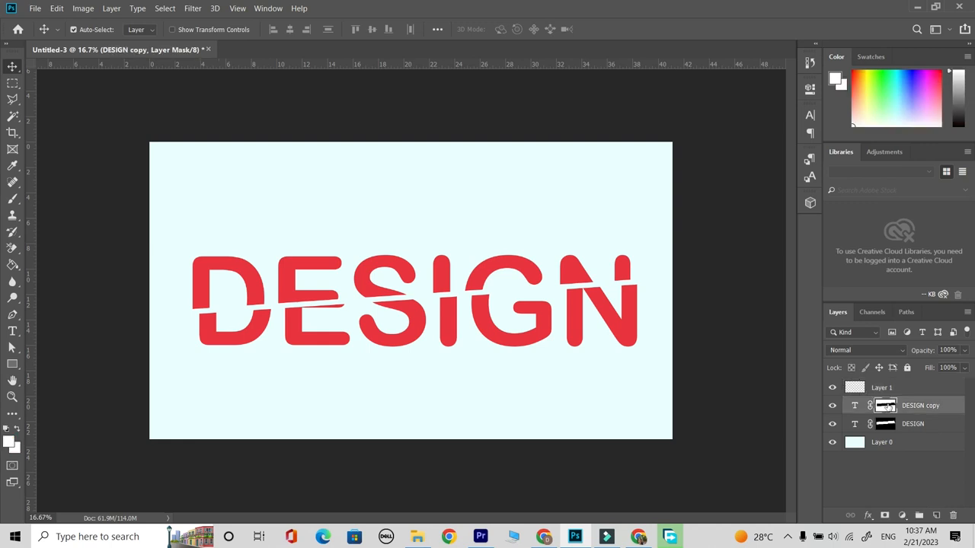
{"action": "key", "text": "ctrl"}
{"action": "left_click", "coordinate": [888, 408], "text": "ctrl"}
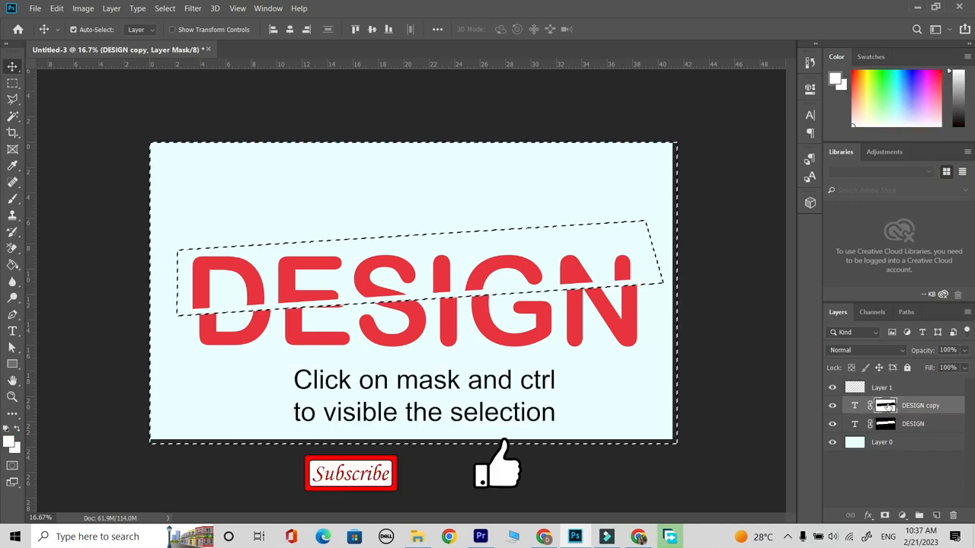
{"action": "left_click", "coordinate": [879, 389]}
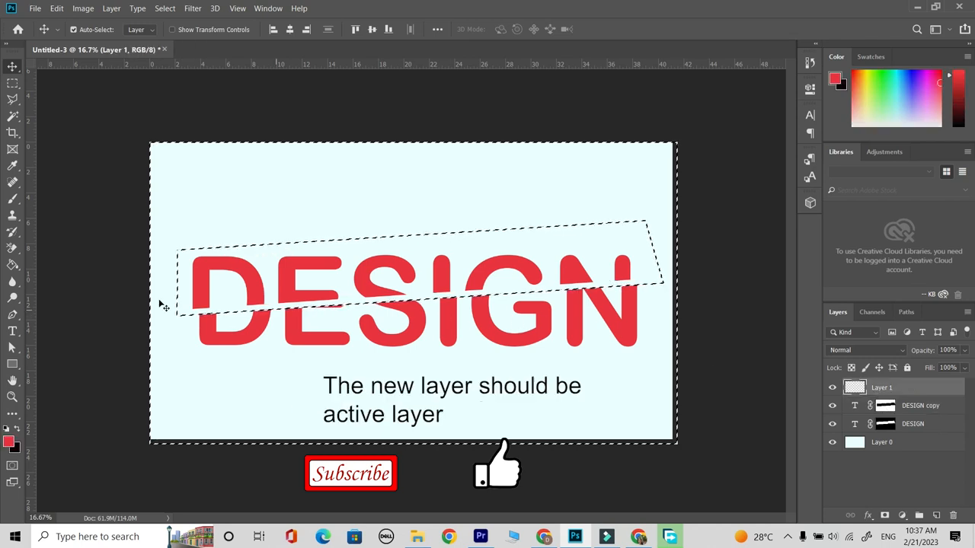
Paint a soft black shadow along the slanted cut on Layer 1 with the Brush tool at size 150, and deselect.
{"action": "left_click", "coordinate": [15, 200]}
{"action": "right_click", "coordinate": [16, 199]}
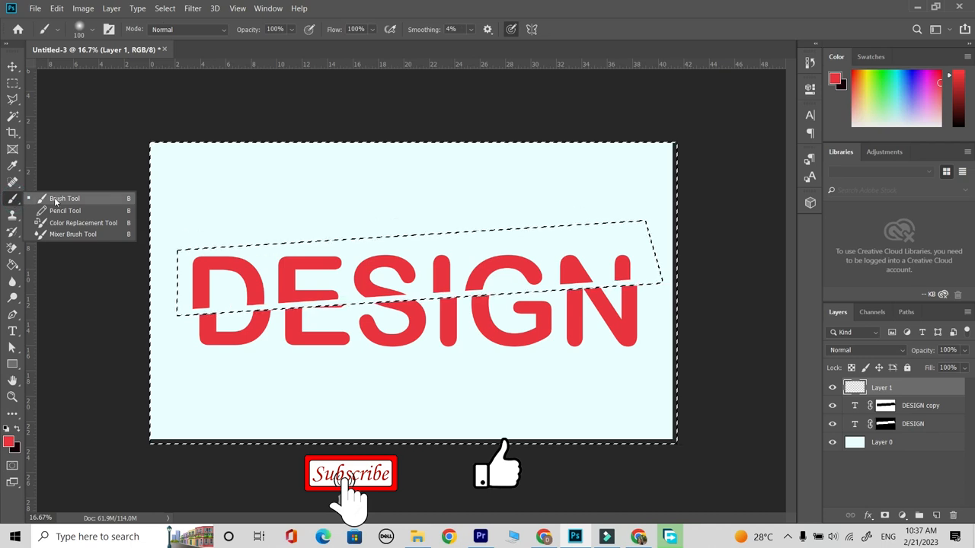
{"action": "left_click", "coordinate": [56, 200]}
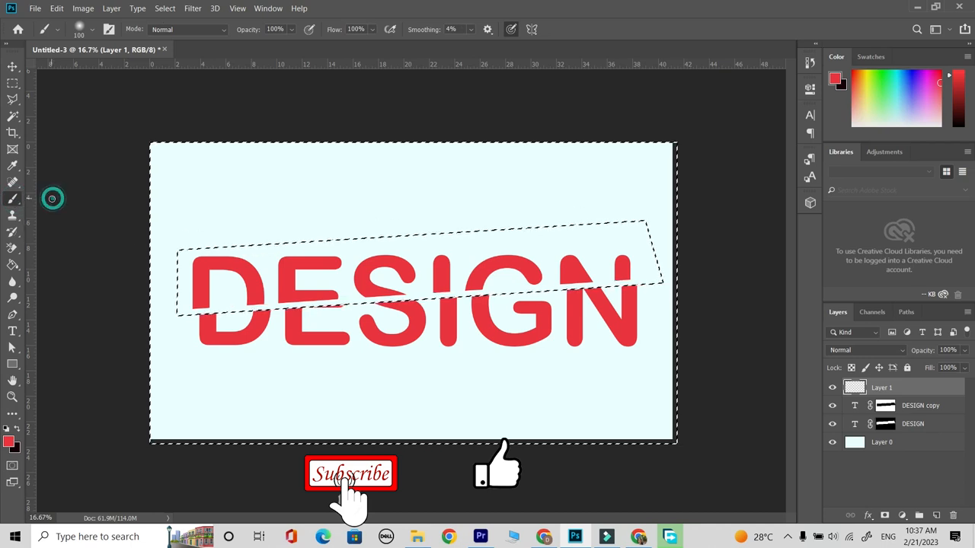
{"action": "left_click", "coordinate": [18, 429]}
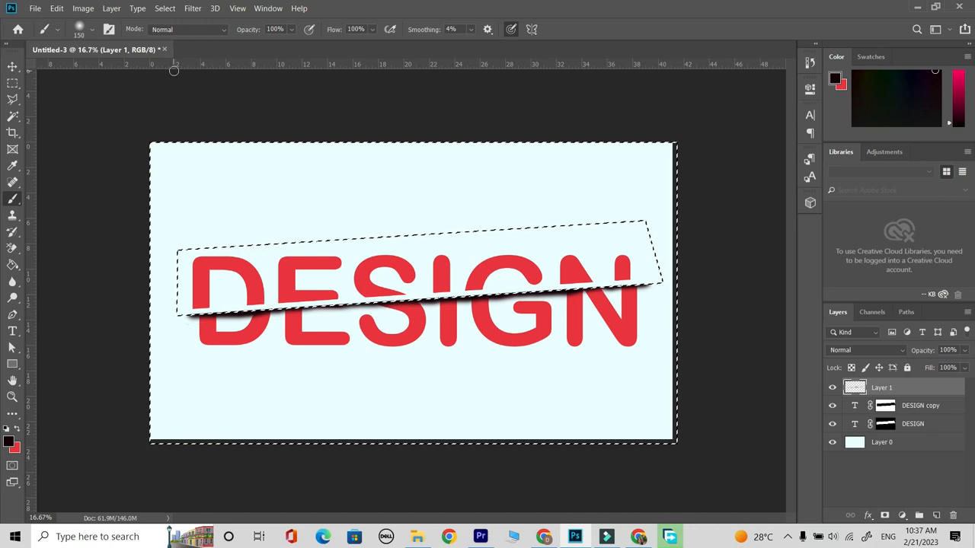
{"action": "left_click", "coordinate": [13, 83]}
{"action": "left_click", "coordinate": [110, 176]}
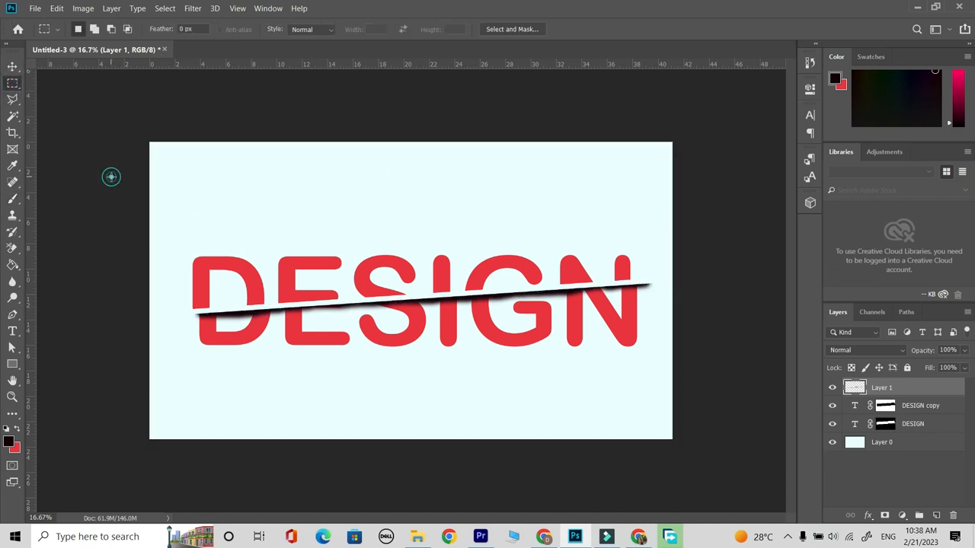
{"action": "key", "text": "v"}
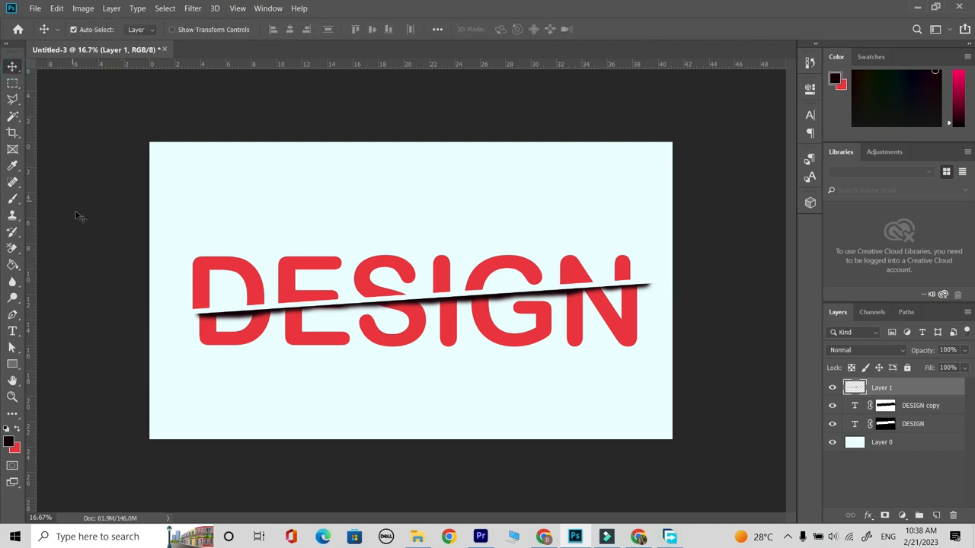
Erase the end of the shadow that extends past the letter N on Layer 1, using a much smaller Background Eraser.
{"action": "key", "text": "e"}
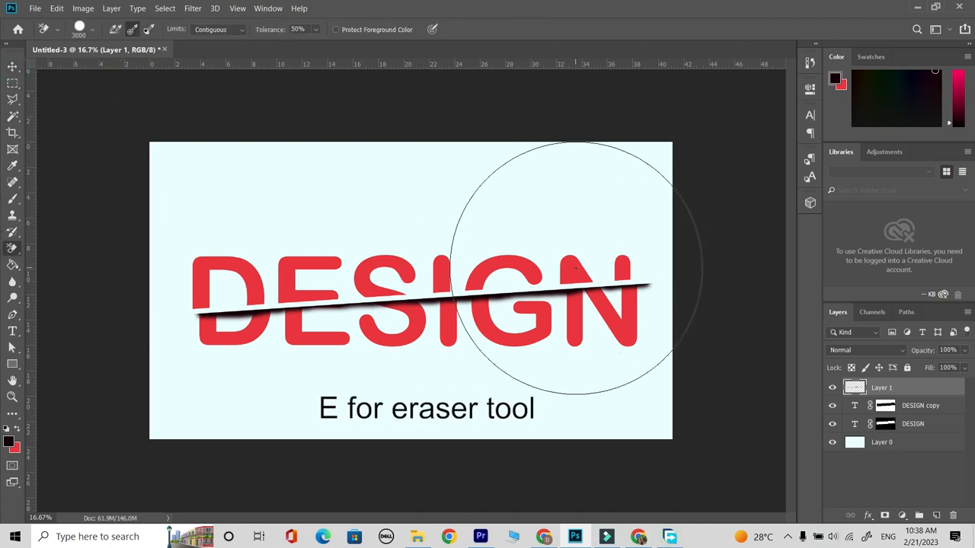
{"action": "key", "text": "bracketleft"}
{"action": "key", "text": "bracketleft"}
{"action": "key", "text": "bracketleft"}
{"action": "key", "text": "bracketleft"}
{"action": "key", "text": "bracketleft"}
{"action": "key", "text": "bracketleft"}
{"action": "key", "text": "bracketleft"}
{"action": "key", "text": "bracketleft"}
{"action": "key", "text": "bracketleft"}
{"action": "key", "text": "bracketleft"}
{"action": "key", "text": "bracketleft"}
{"action": "key", "text": "bracketleft"}
{"action": "key", "text": "bracketleft"}
{"action": "key", "text": "bracketleft"}
{"action": "key", "text": "bracketleft"}
{"action": "key", "text": "bracketleft"}
{"action": "key", "text": "bracketleft"}
{"action": "key", "text": "bracketleft"}
{"action": "key", "text": "bracketleft"}
{"action": "key", "text": "bracketleft"}
{"action": "key", "text": "bracketleft"}
{"action": "key", "text": "bracketleft"}
{"action": "key", "text": "bracketleft"}
{"action": "key", "text": "bracketleft"}
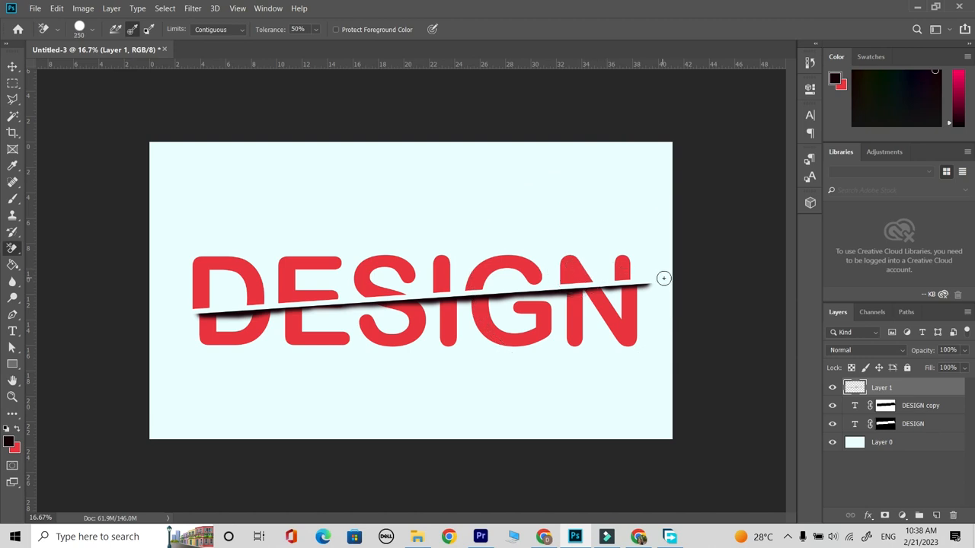
{"action": "key", "text": "bracketleft"}
{"action": "key", "text": "bracketleft"}
{"action": "key", "text": "bracketleft"}
{"action": "left_click", "coordinate": [645, 287]}
{"action": "left_click", "coordinate": [646, 288]}
{"action": "left_click", "coordinate": [12, 82]}
{"action": "left_click", "coordinate": [104, 125]}
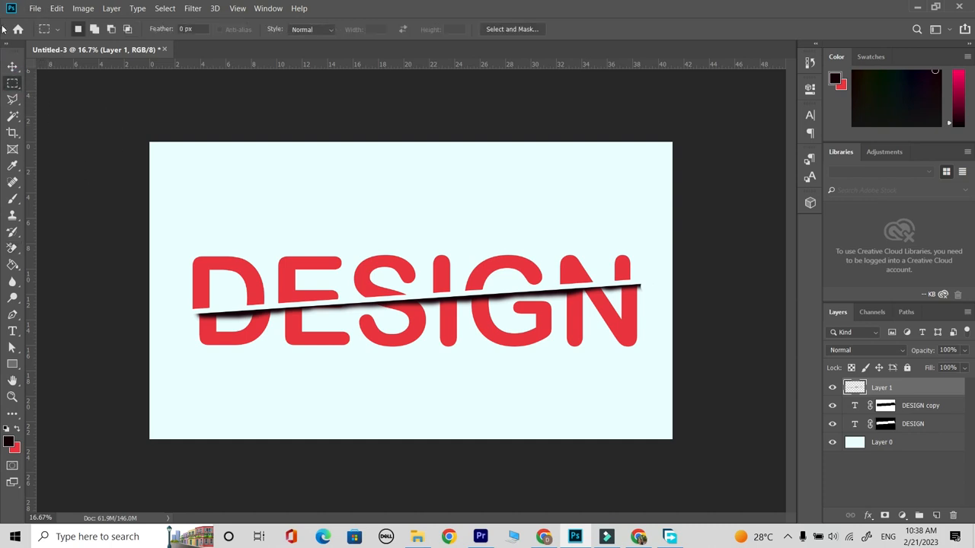